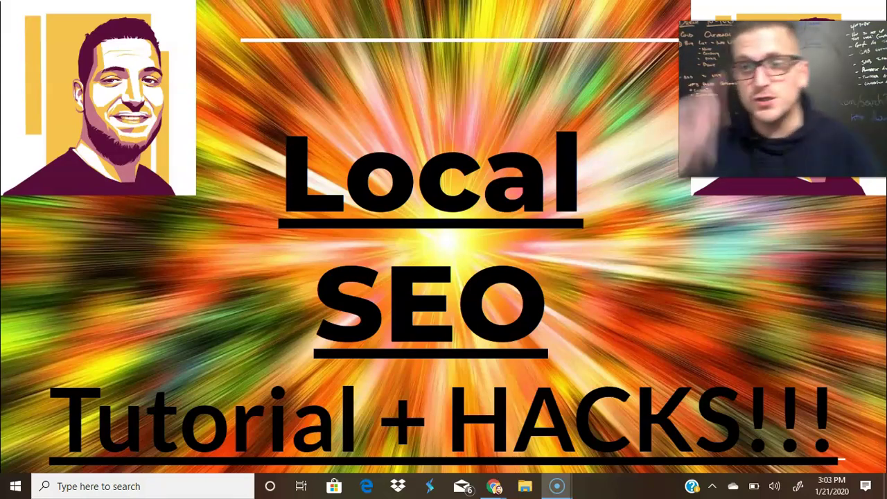
# - Advance from the Local SEO title slide to the agenda slide of five topics
pyautogui.press('Right')
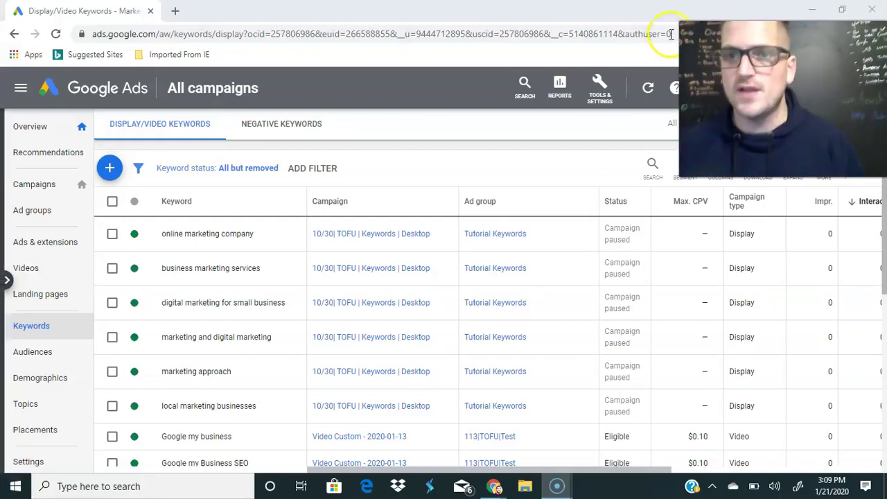
# - Open the Keyword Planner from the Tools & Settings menu
pyautogui.click(605, 88)
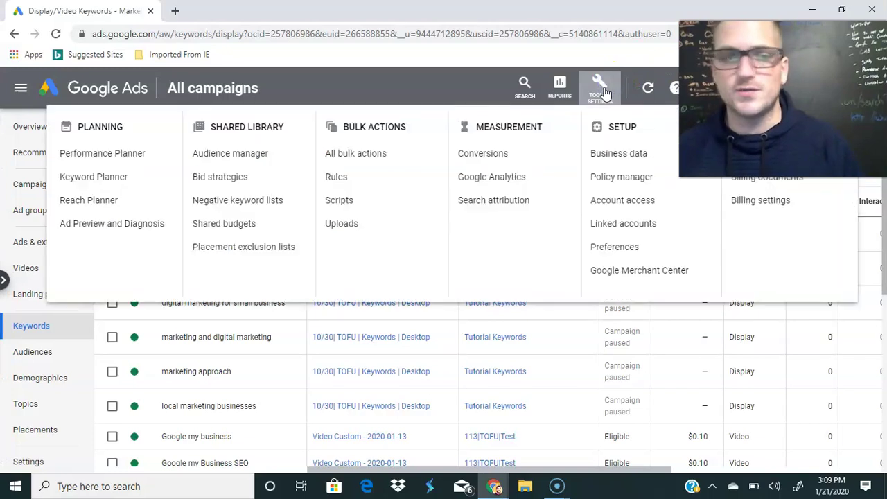
pyautogui.click(118, 181)
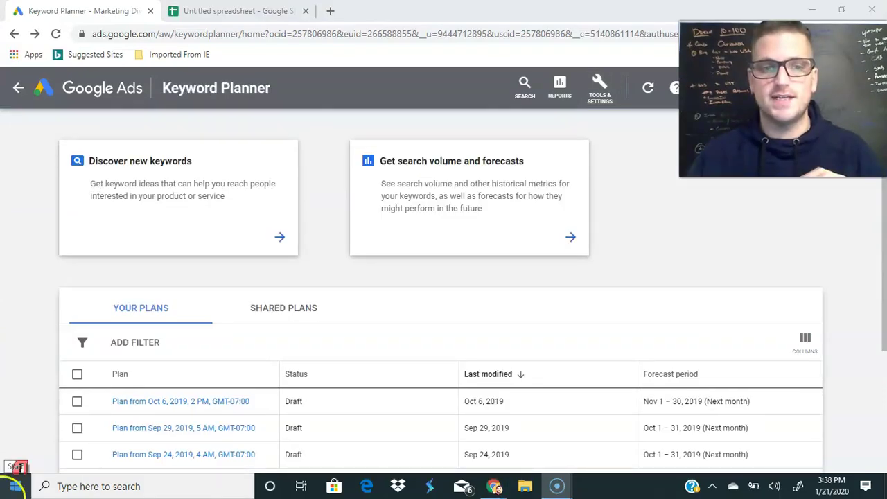
# - Discover new keyword ideas seeded with 'plumbing company'
pyautogui.click(275, 235)
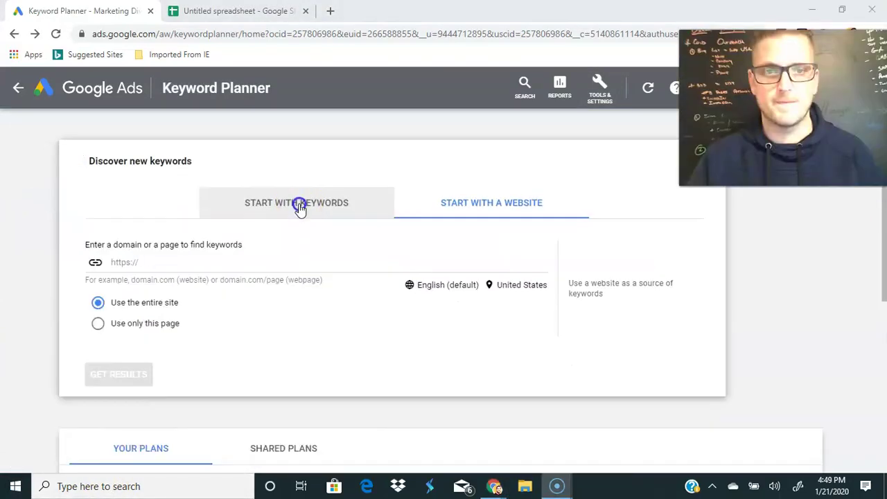
pyautogui.click(299, 206)
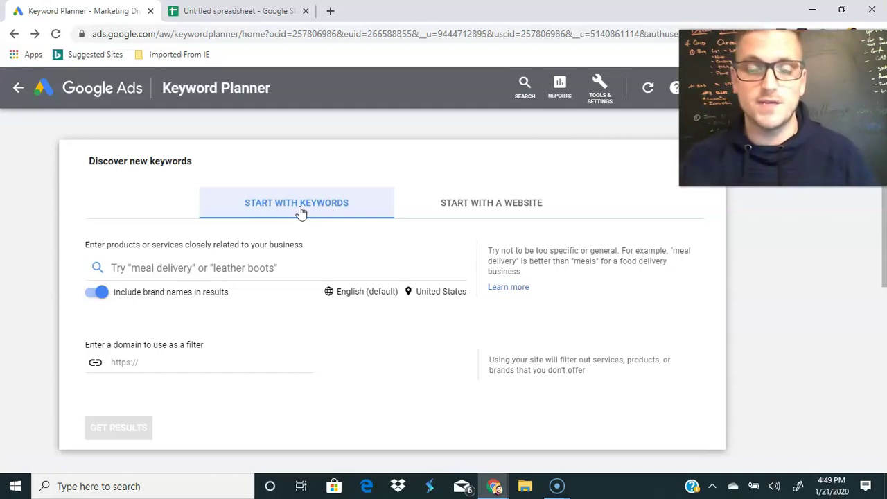
pyautogui.click(509, 206)
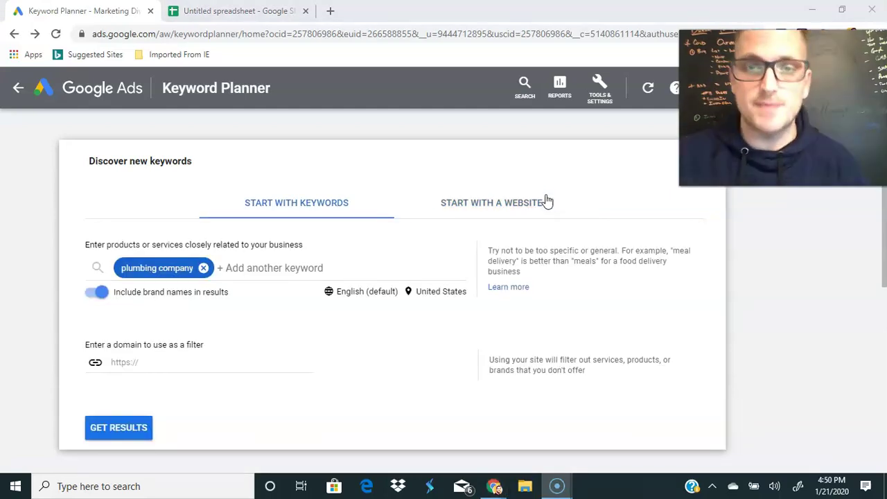
pyautogui.click(547, 201)
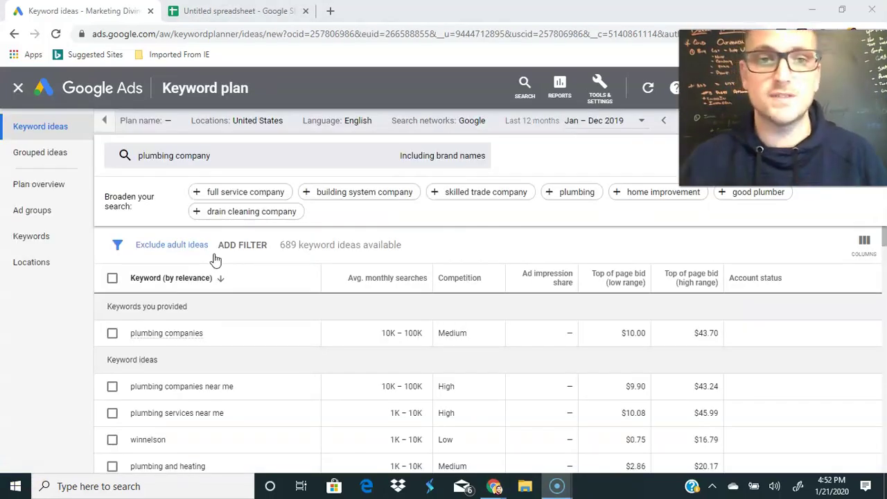
# - Replace the United States target with the Indianapolis, IN region and review the keyword ideas
pyautogui.click(251, 123)
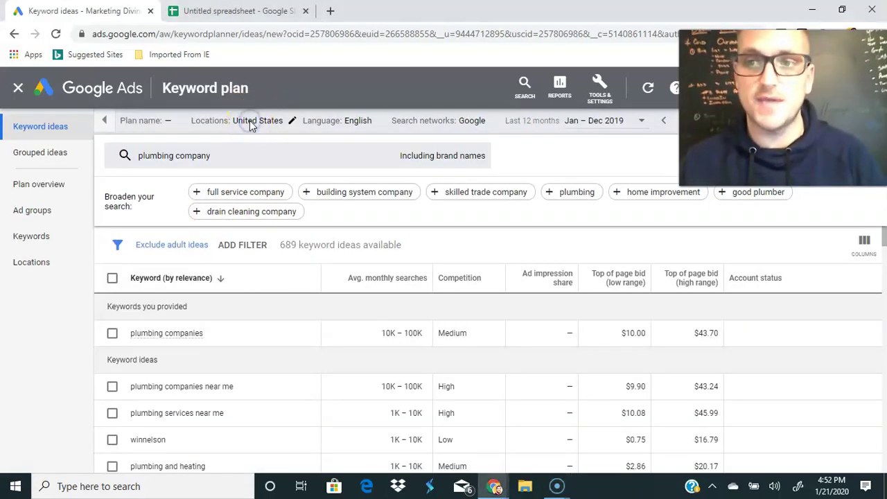
pyautogui.click(252, 122)
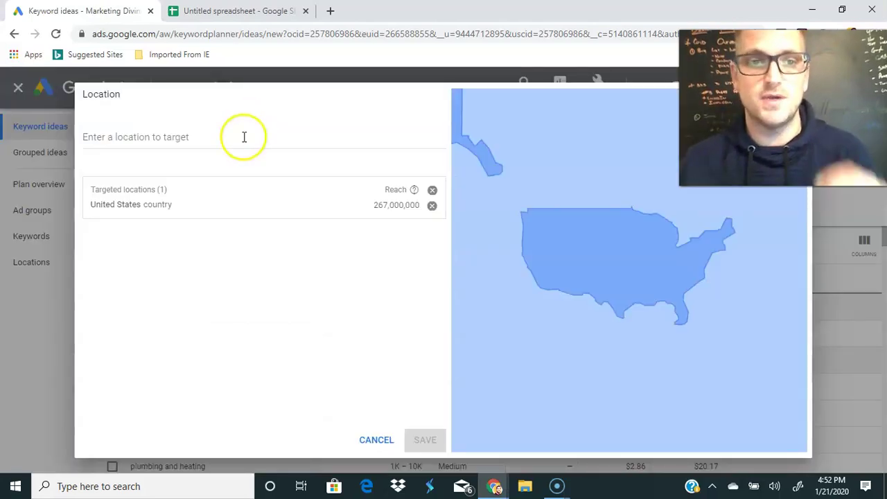
pyautogui.click(431, 207)
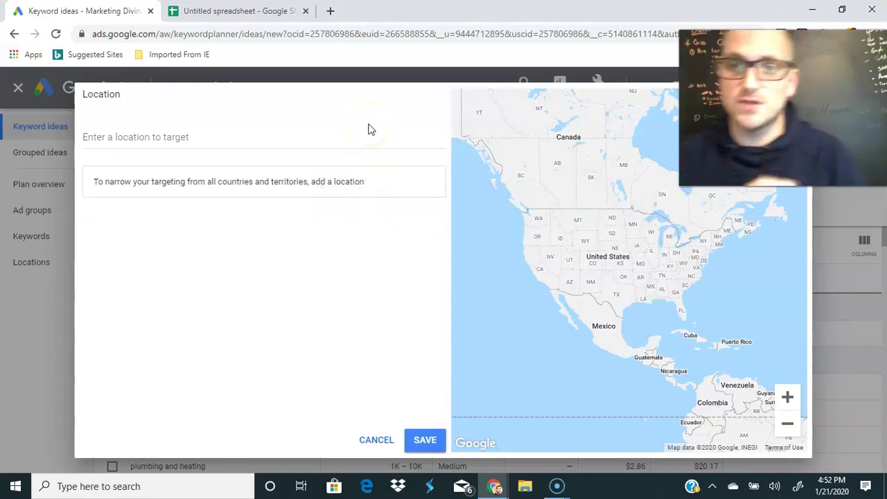
pyautogui.click(252, 139)
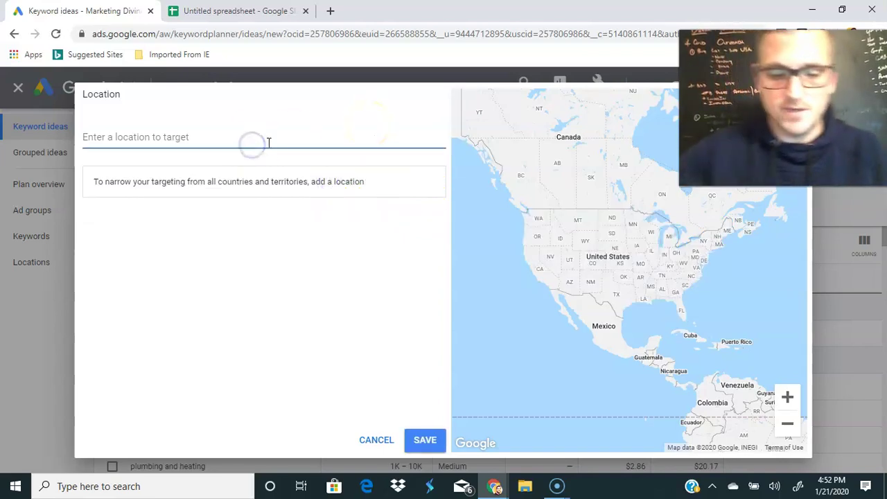
pyautogui.write('lndianapolis')
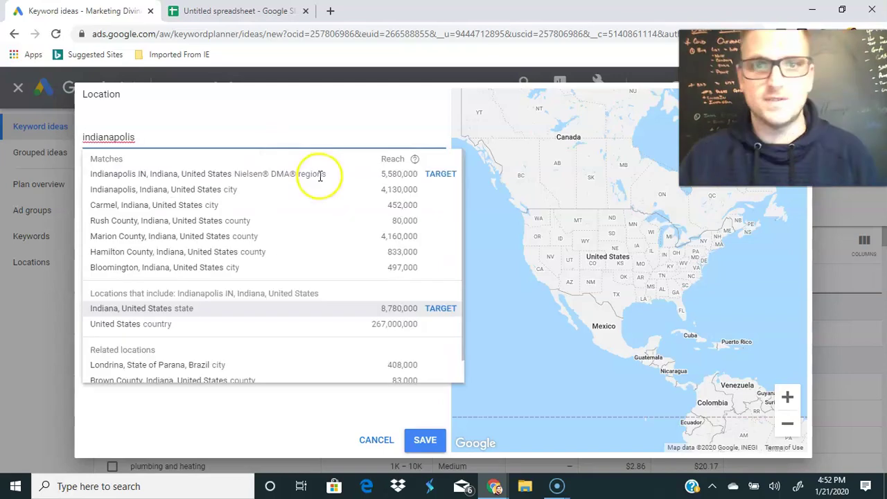
pyautogui.click(441, 176)
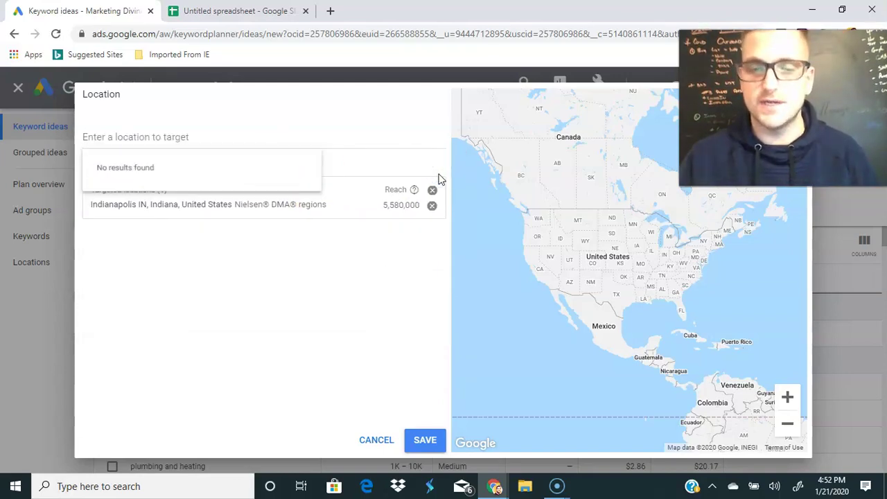
pyautogui.click(434, 443)
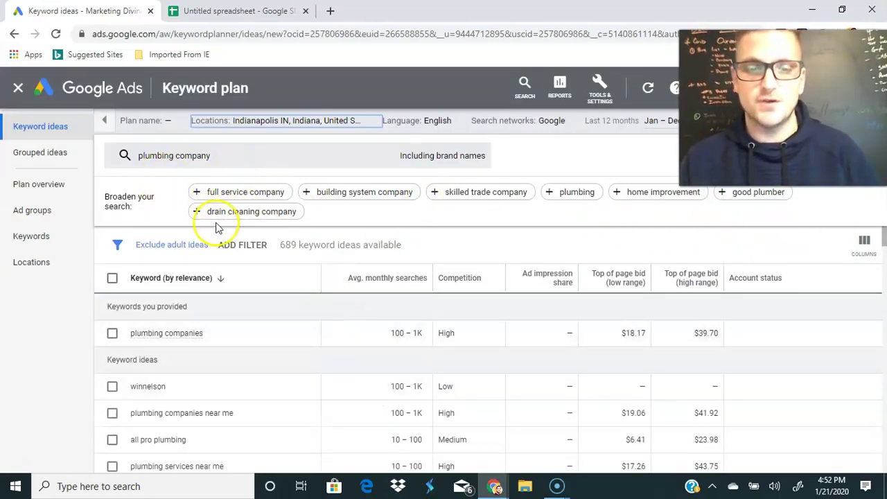
pyautogui.scroll(-1, 301, 355)
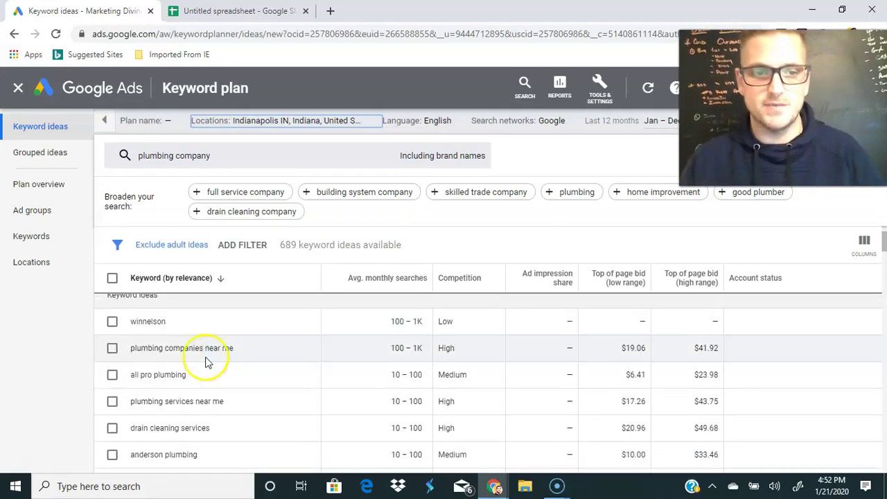
pyautogui.scroll(-1, 243, 409)
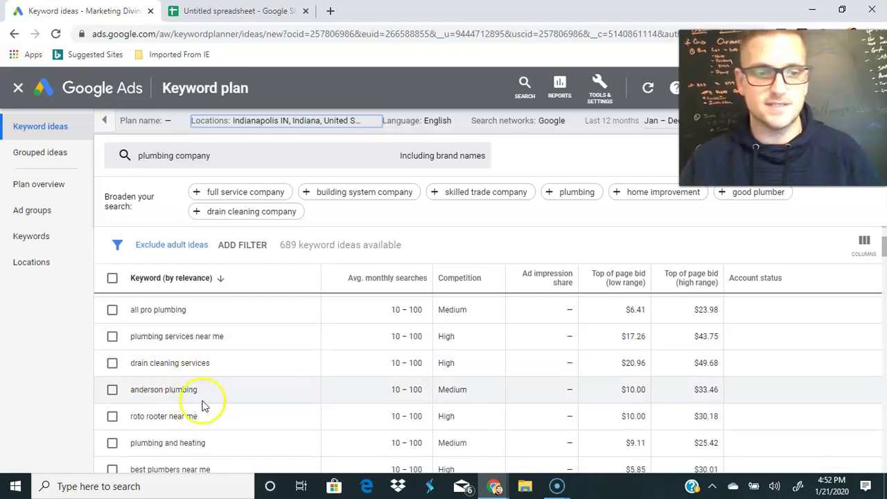
pyautogui.scroll(-1, 179, 416)
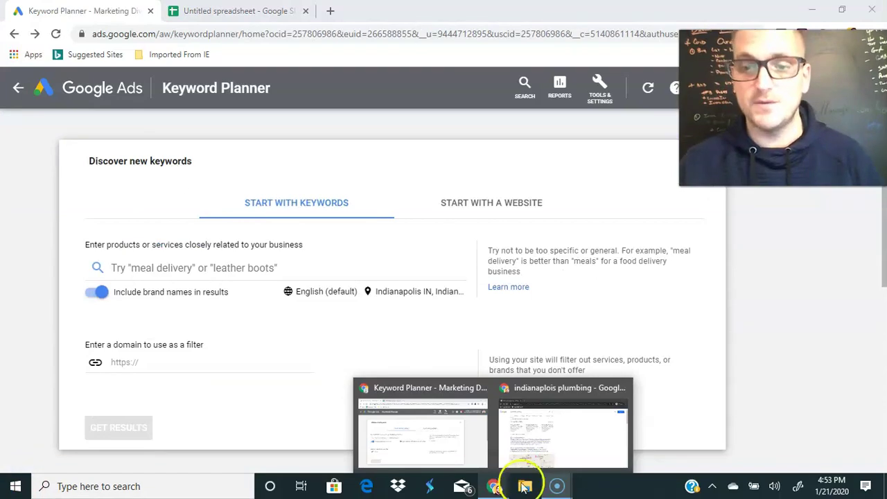
# - From the Indianapolis plumbing search results, open the Hope Plumbing website to get its address
pyautogui.click(579, 441)
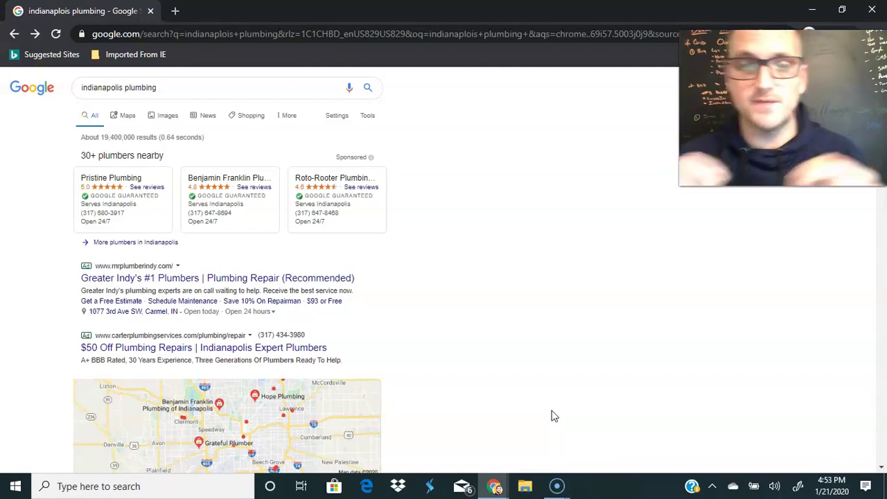
pyautogui.scroll(-6, 554, 416)
pyautogui.scroll(-3, 580, 357)
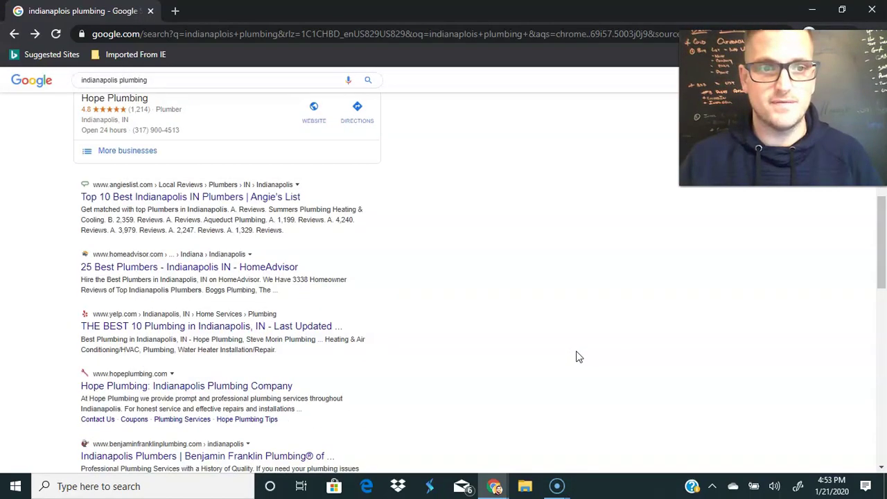
pyautogui.scroll(-1, 548, 347)
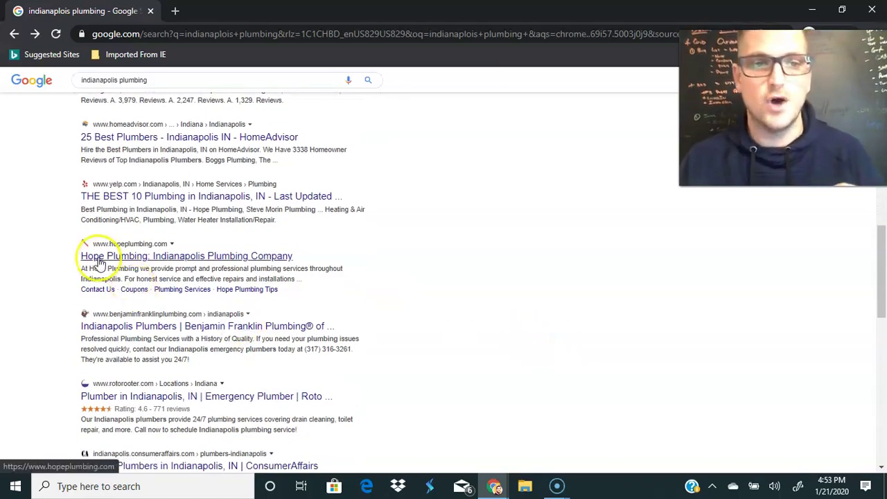
pyautogui.click(129, 258)
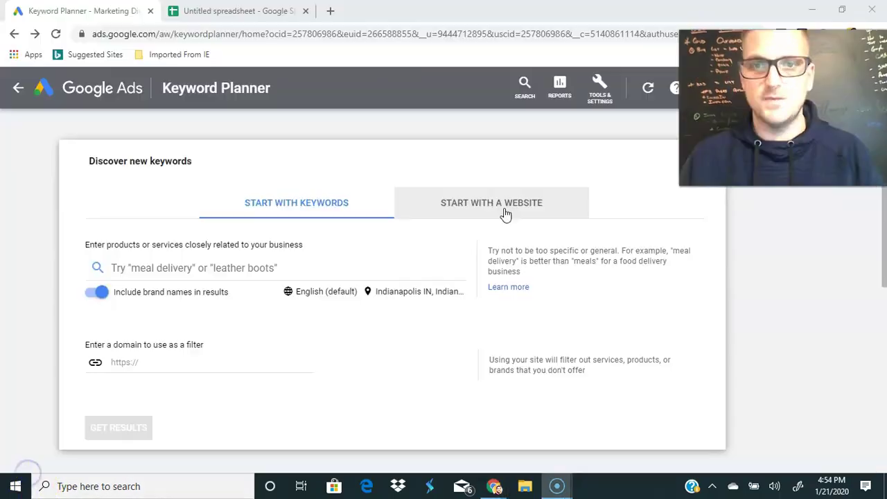
pyautogui.click(504, 208)
pyautogui.click(239, 264)
pyautogui.write('https://www.hopeplumbing.com/')
pyautogui.click(121, 371)
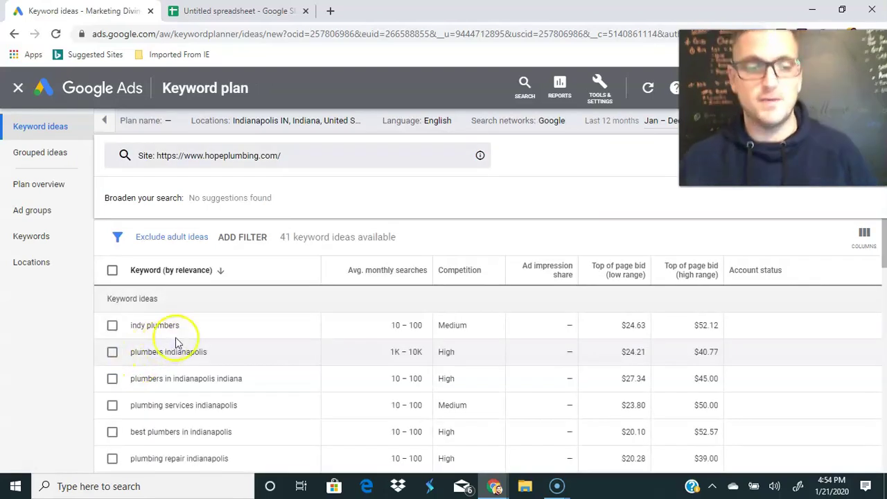
pyautogui.scroll(-1, 186, 336)
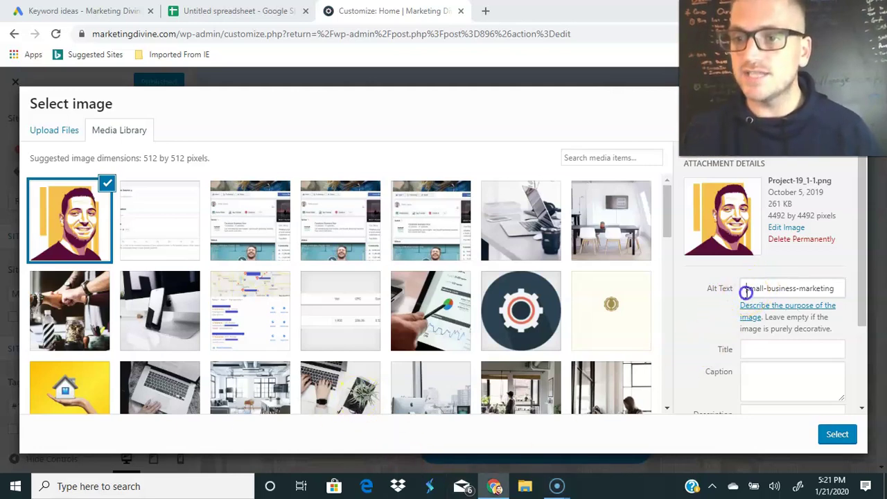
# - Highlight the portrait image's alt text 'small-business-marketing' in the media library
pyautogui.moveTo(746, 292); pyautogui.dragTo(815, 285)
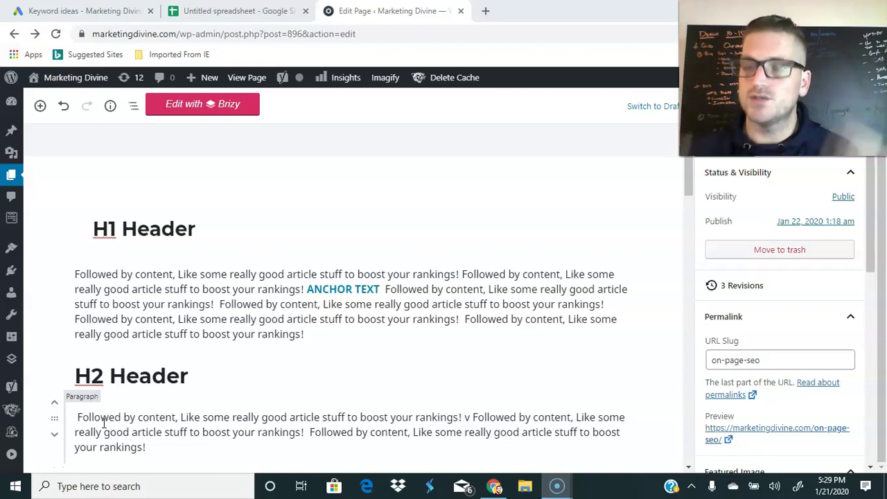
# - Update the on-page-seo page with Ctrl+S and scroll down to the Yoast SEO panel
pyautogui.click(208, 442)
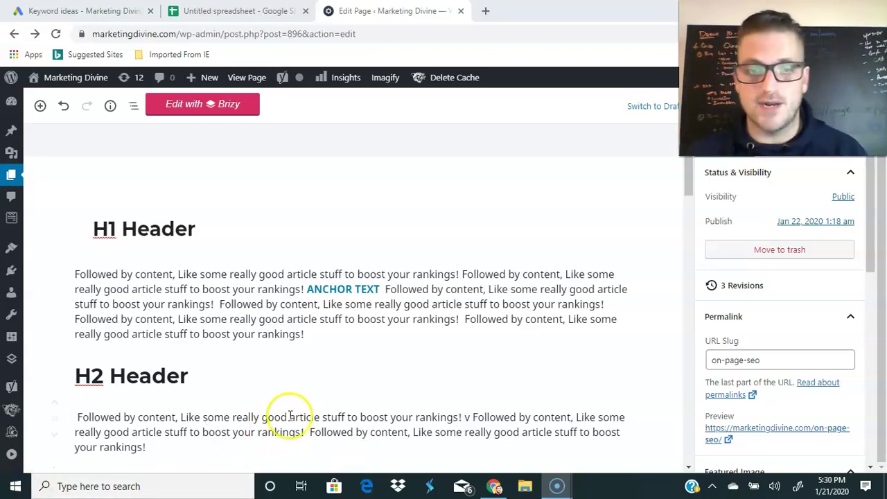
pyautogui.moveTo(301, 290); pyautogui.dragTo(384, 298)
pyautogui.click(411, 304)
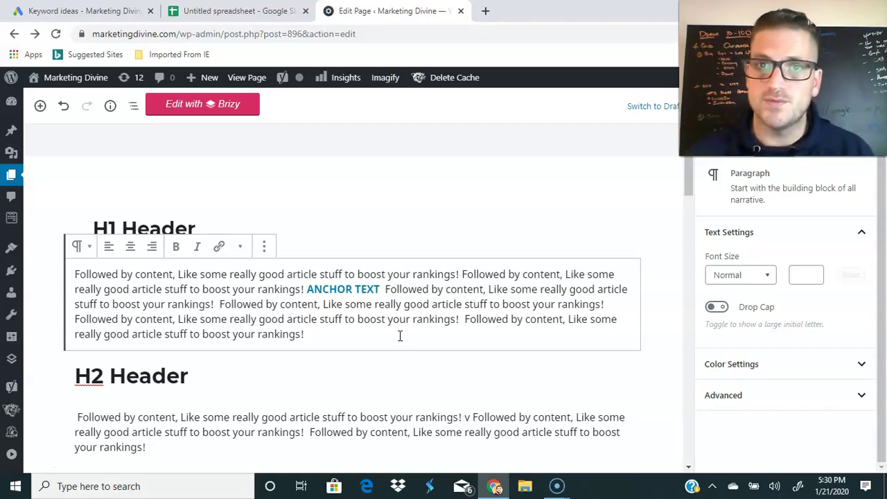
pyautogui.hotkey('ctrl', 's')
pyautogui.scroll(-10, 75, 442)
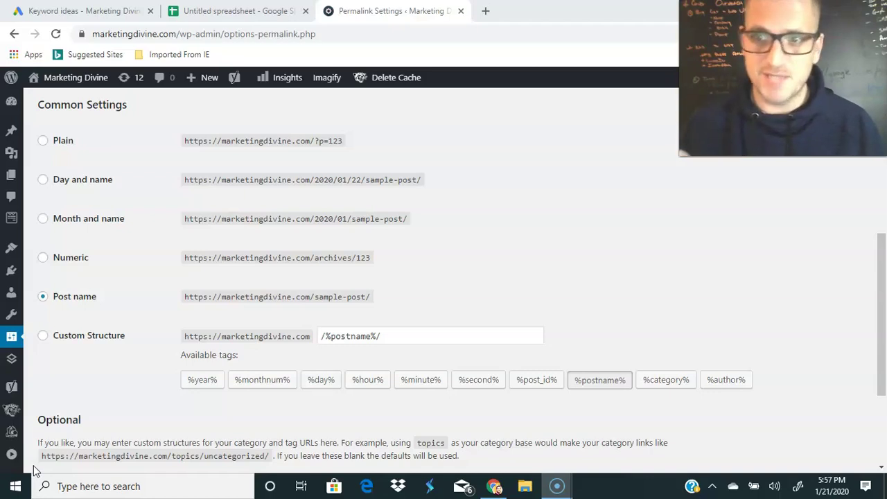
# - Open the Settings menu in the WordPress admin sidebar
pyautogui.click(11, 340)
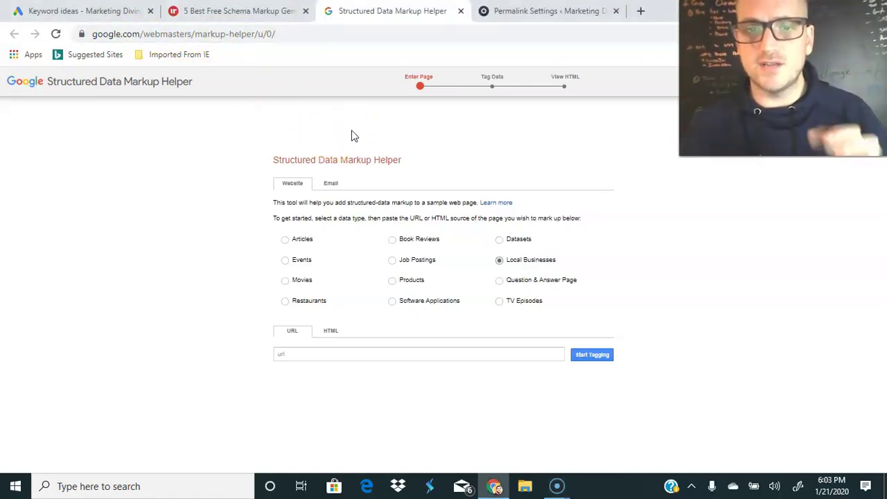
# - Load the business page URL and tag 'Marketing Divine' as the business name
pyautogui.click(398, 351)
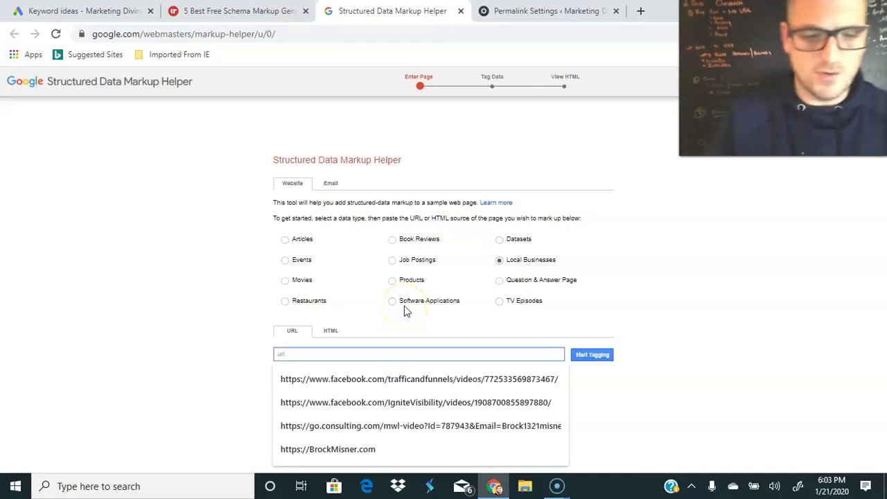
pyautogui.hotkey('ctrl', 'v')
pyautogui.press('Return')
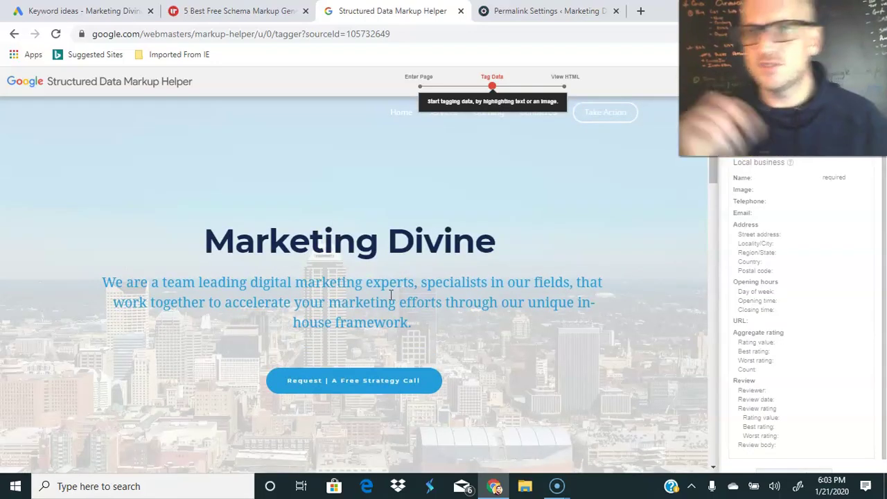
pyautogui.doubleClick(206, 242)
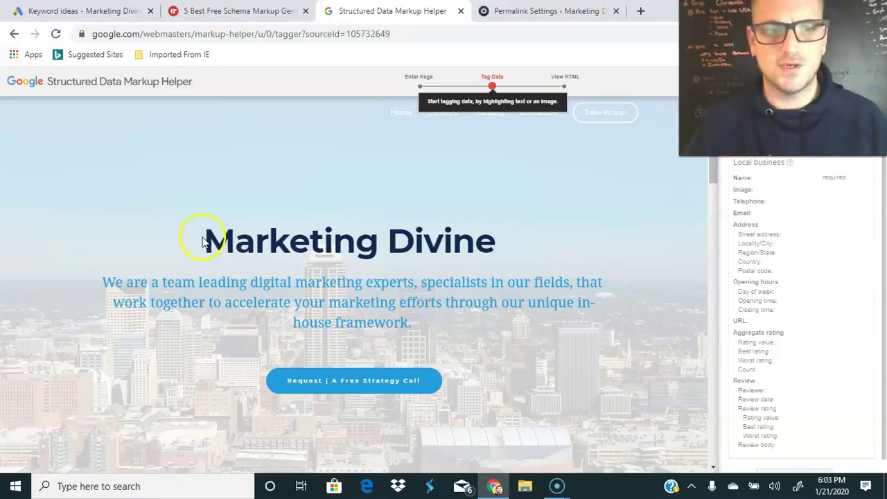
pyautogui.moveTo(243, 242); pyautogui.dragTo(497, 256)
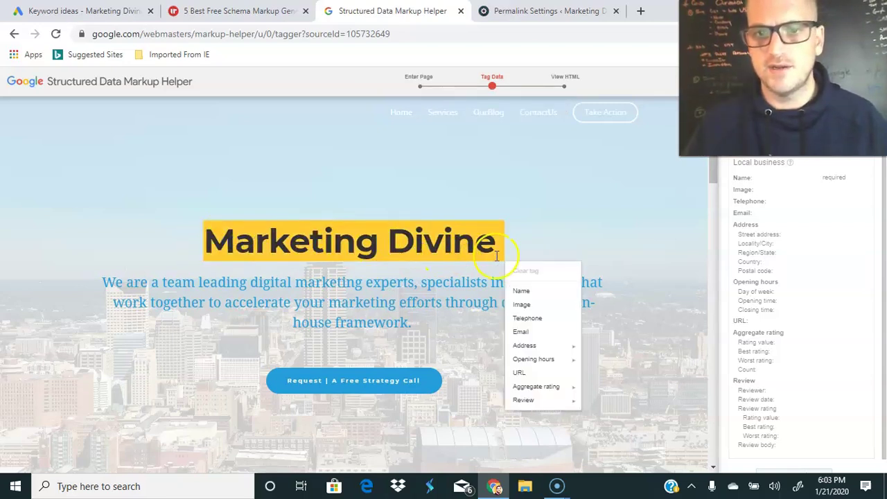
pyautogui.click(525, 290)
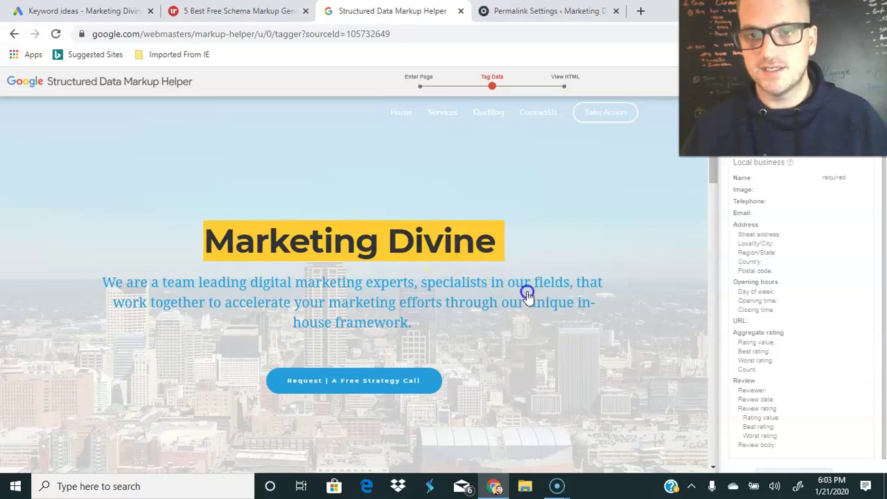
# - Tag the street address and the city Indianapolis
pyautogui.scroll(-5, 321, 368)
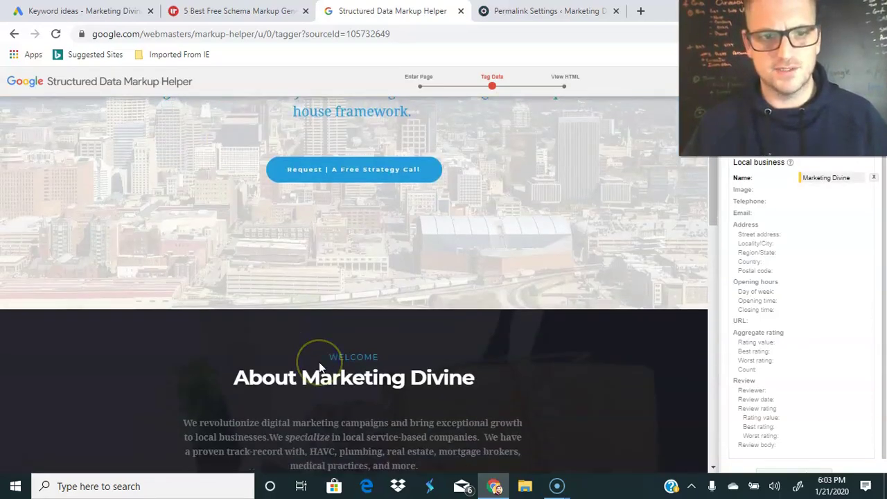
pyautogui.scroll(-5, 320, 367)
pyautogui.scroll(-5, 319, 368)
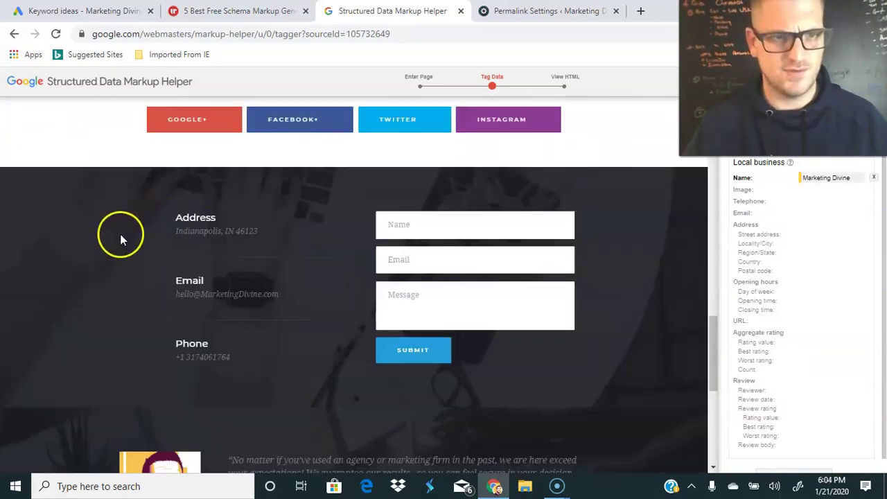
pyautogui.moveTo(161, 221); pyautogui.dragTo(217, 221)
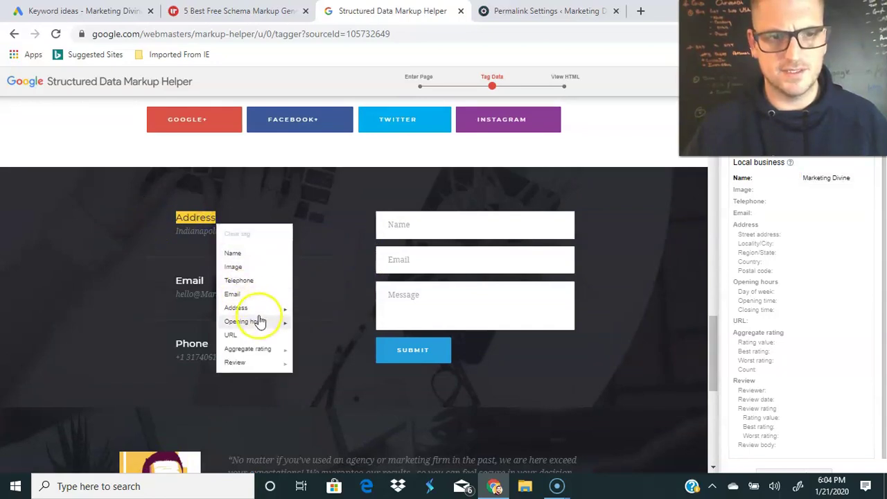
pyautogui.moveTo(262, 312)
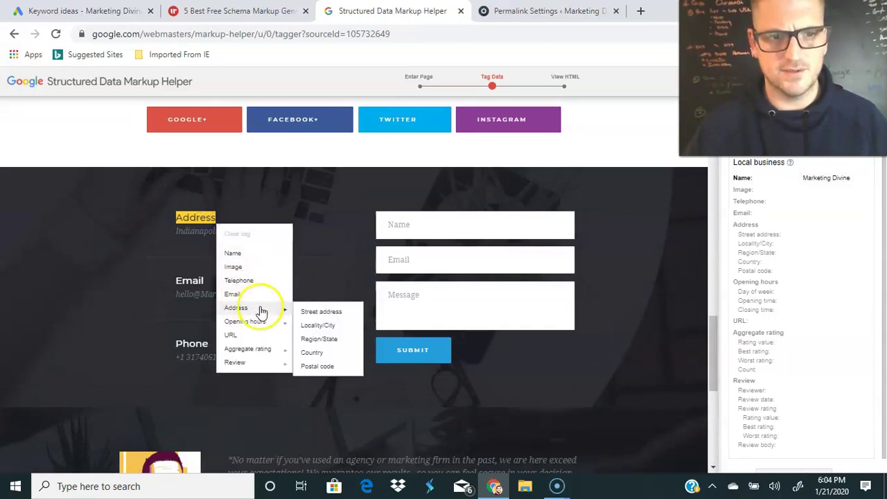
pyautogui.click(331, 312)
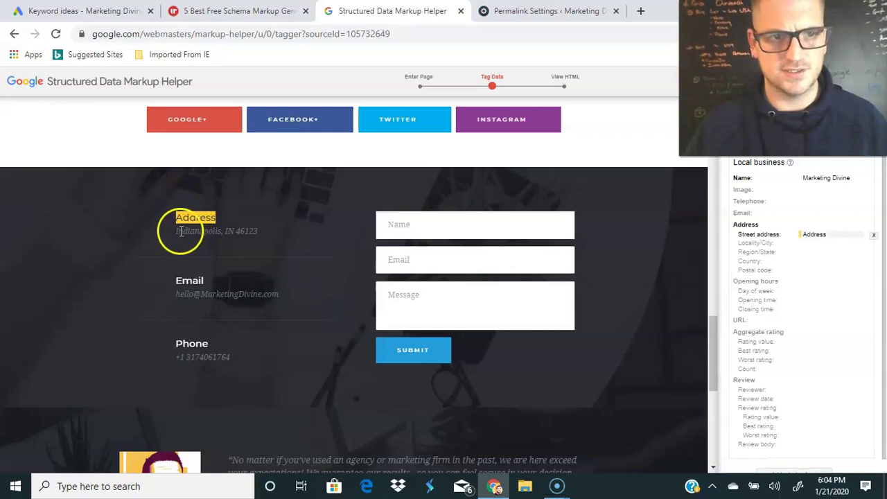
pyautogui.moveTo(174, 236); pyautogui.dragTo(221, 235)
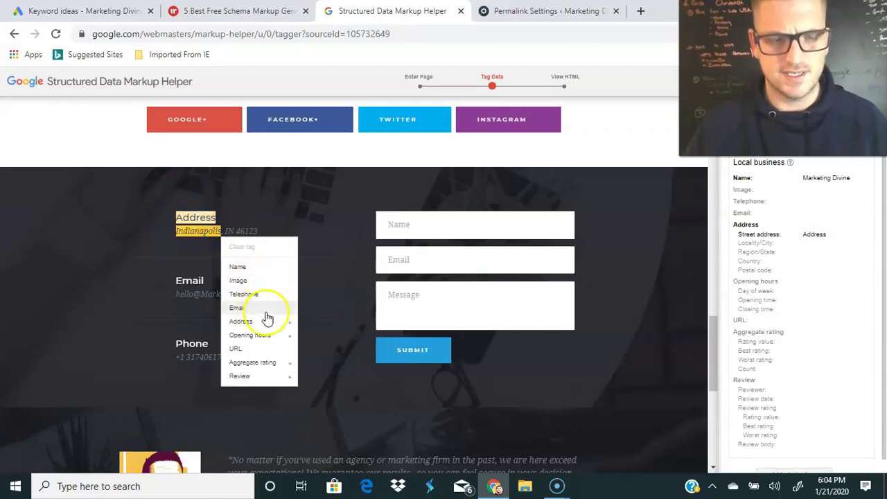
pyautogui.moveTo(265, 323)
pyautogui.click(323, 338)
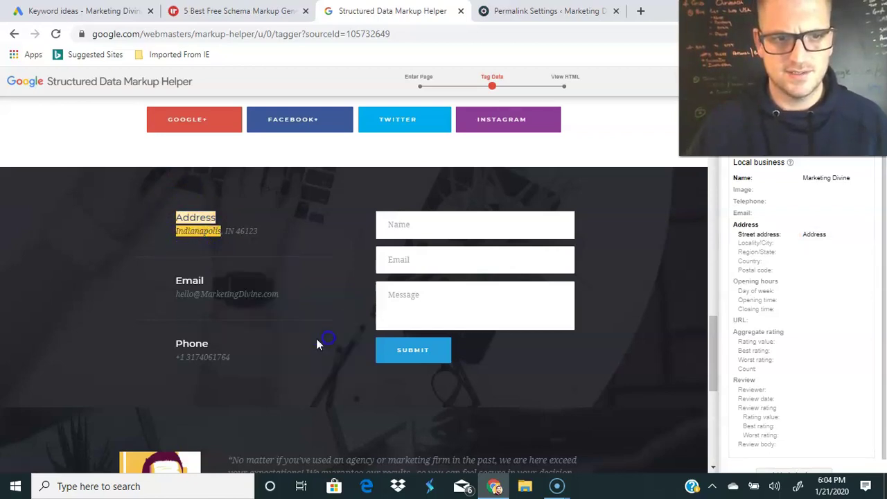
# - Tag the state IN as region and 46123 as postal code
pyautogui.moveTo(176, 232); pyautogui.dragTo(236, 231)
pyautogui.moveTo(286, 324)
pyautogui.click(346, 352)
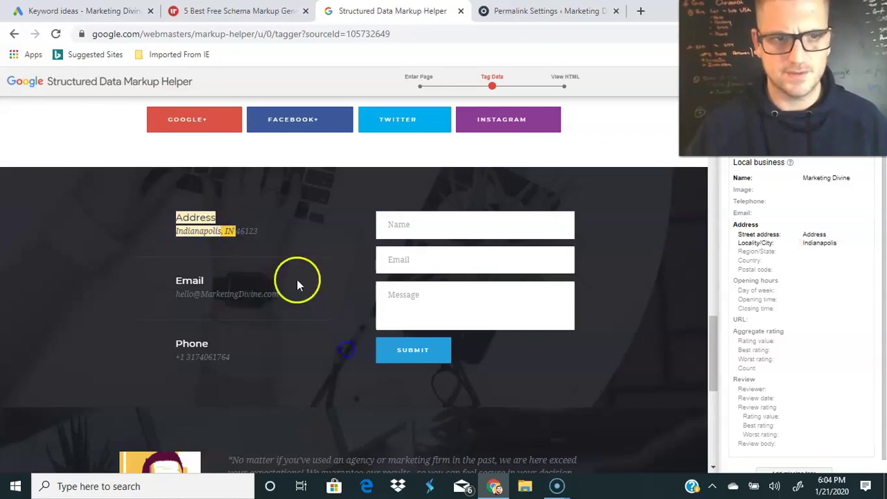
pyautogui.moveTo(236, 231); pyautogui.dragTo(258, 232)
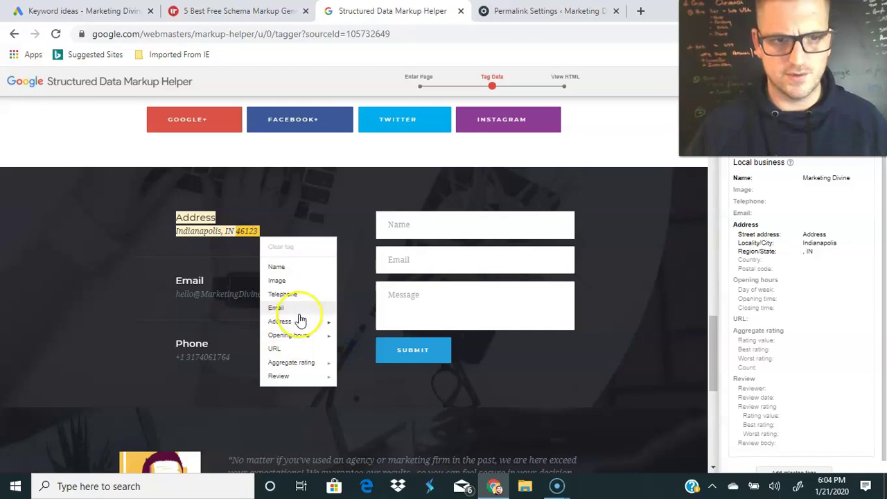
pyautogui.moveTo(307, 321)
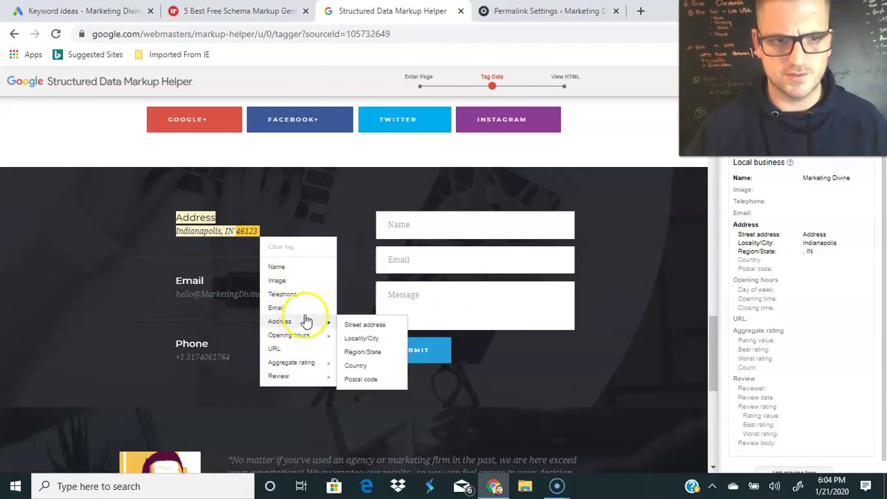
pyautogui.click(386, 378)
# - Tag the business e-mail address as Email and the phone number as Telephone
pyautogui.moveTo(176, 294); pyautogui.dragTo(285, 296)
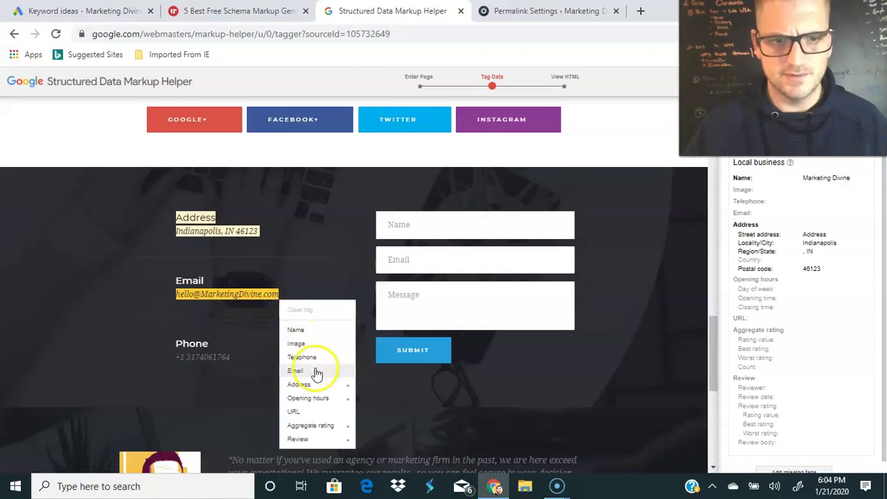
pyautogui.click(316, 372)
pyautogui.moveTo(174, 358); pyautogui.dragTo(233, 360)
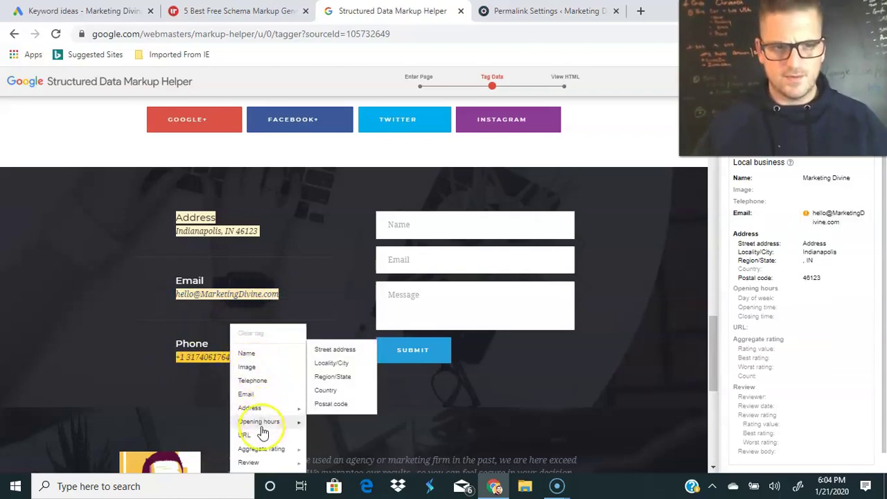
pyautogui.click(259, 380)
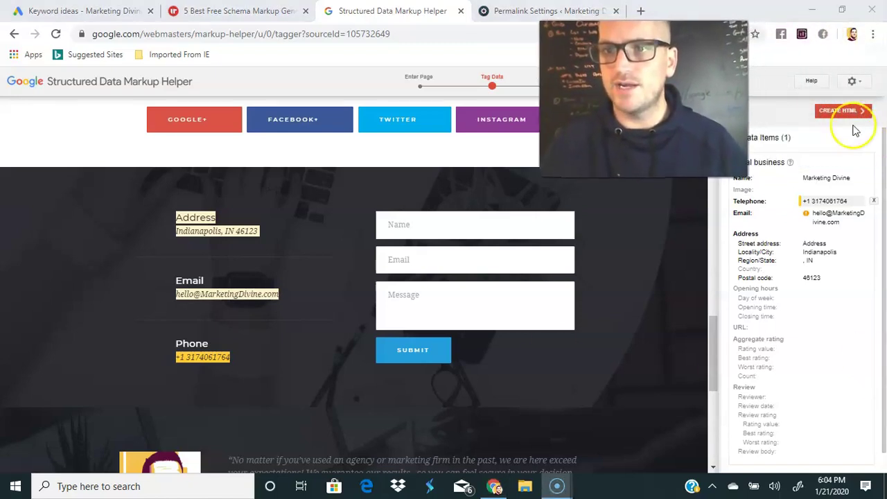
# - Create the HTML and select the generated LocalBusiness JSON-LD script for copying
pyautogui.click(842, 111)
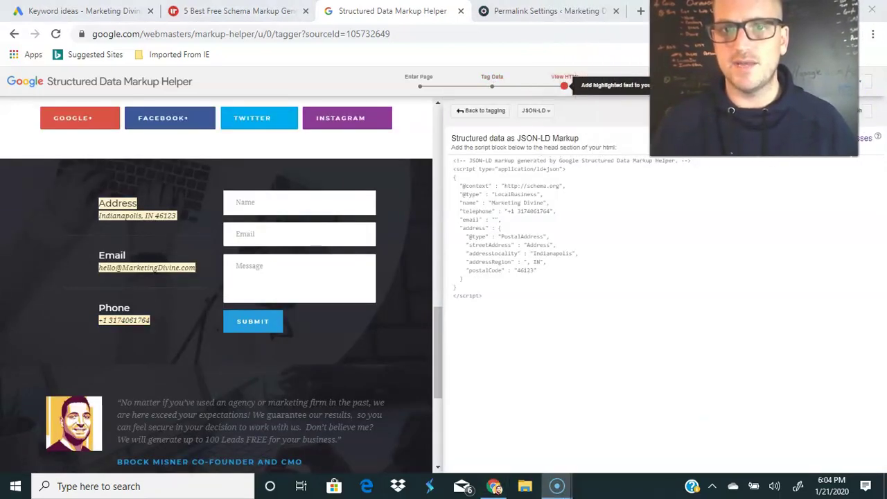
pyautogui.moveTo(599, 273); pyautogui.dragTo(450, 142)
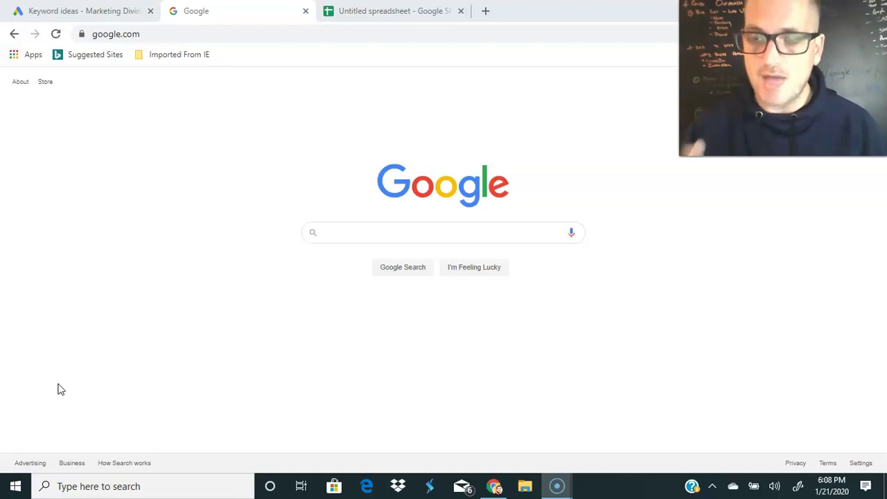
# - Paste 'Indianapolis inurl:sponsors' into Google's search box and highlight the city name 'Indianapolis'
pyautogui.click(202, 344)
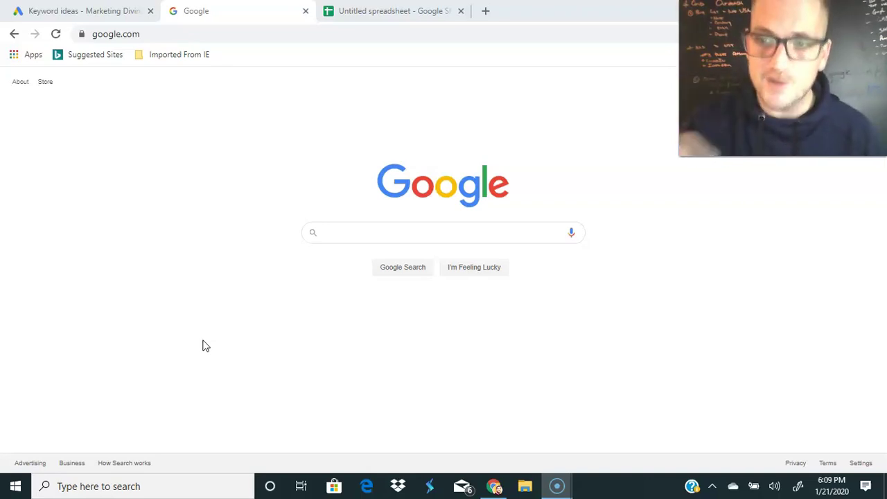
pyautogui.write('Indianapolis inurl:sponsors')
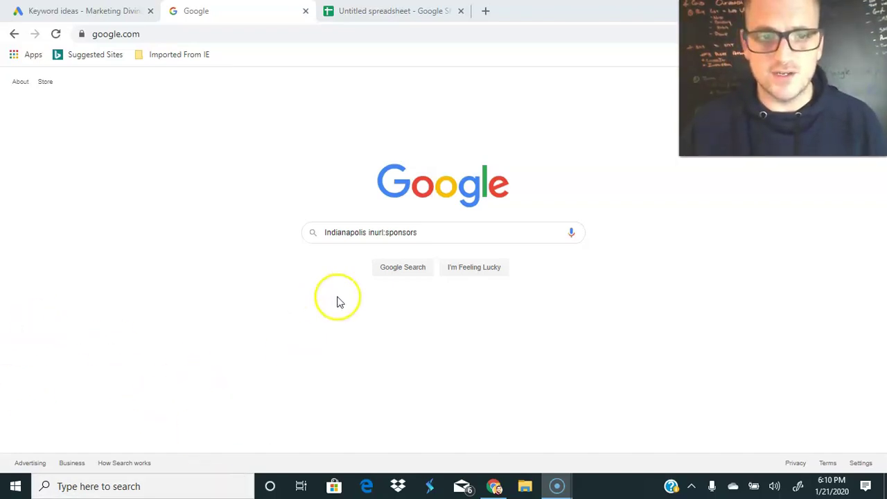
pyautogui.moveTo(365, 233); pyautogui.dragTo(311, 232)
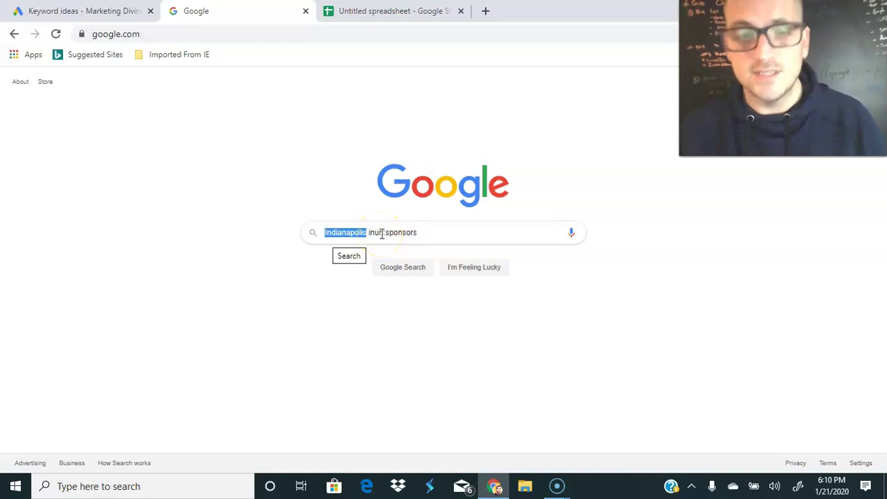
# - Run the 'Indianapolis inurl:sponsors' search and scroll through the first page of results
pyautogui.click(420, 266)
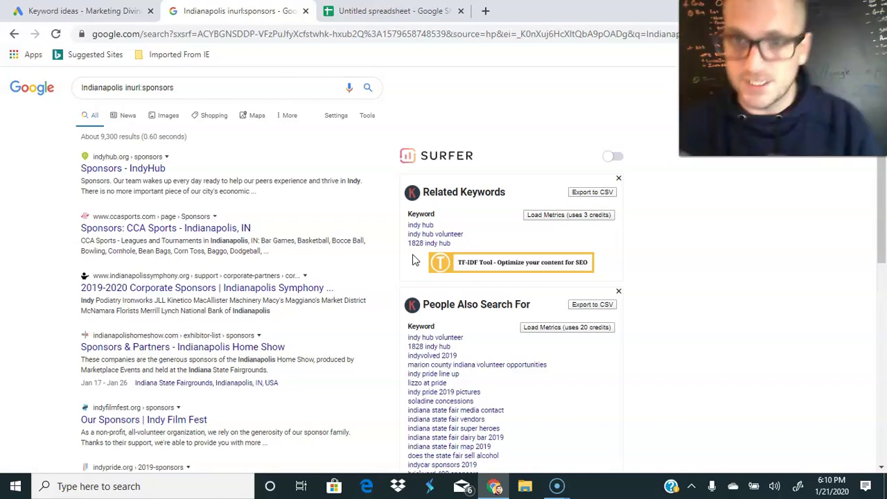
pyautogui.scroll(-1, 283, 269)
pyautogui.scroll(-2, 286, 274)
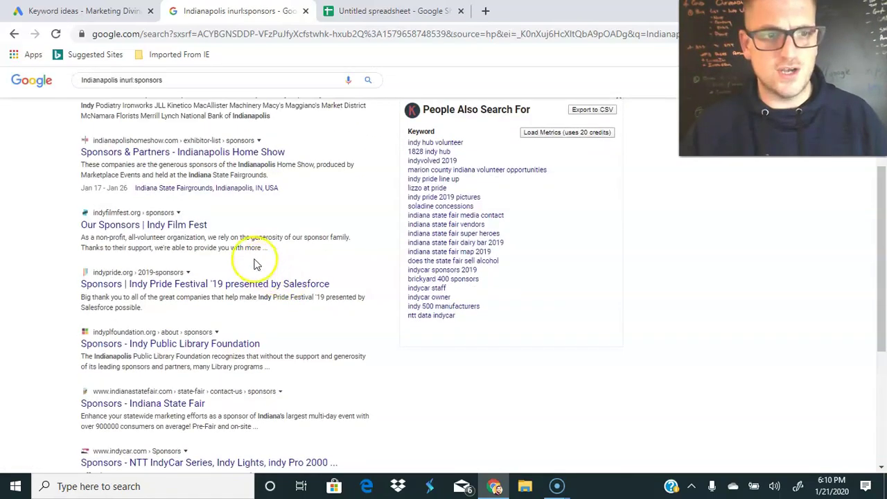
pyautogui.scroll(-2, 223, 232)
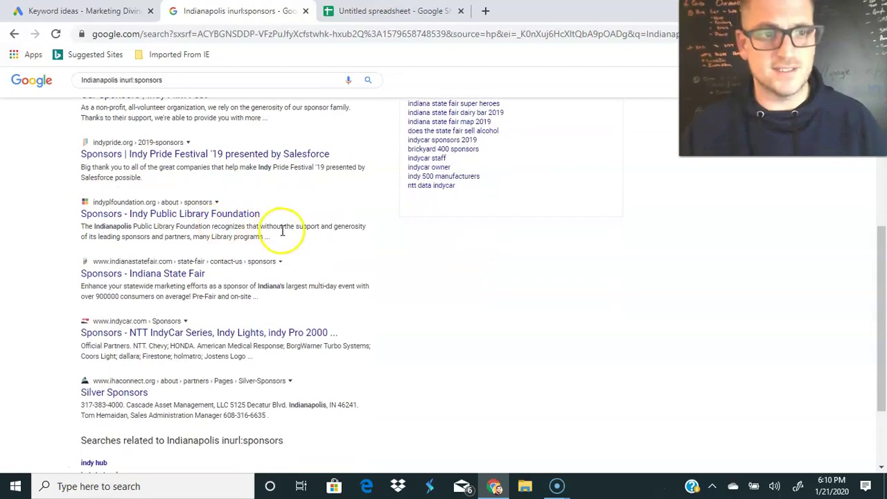
pyautogui.scroll(-1, 283, 230)
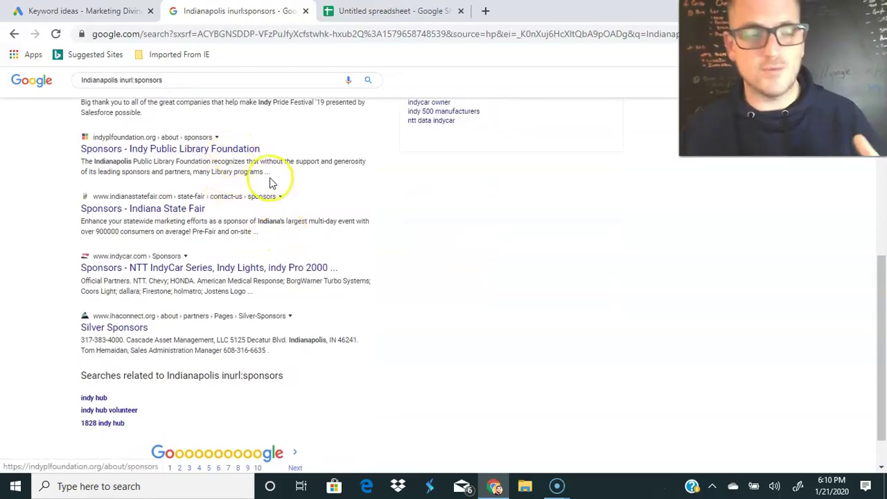
pyautogui.scroll(-1, 281, 188)
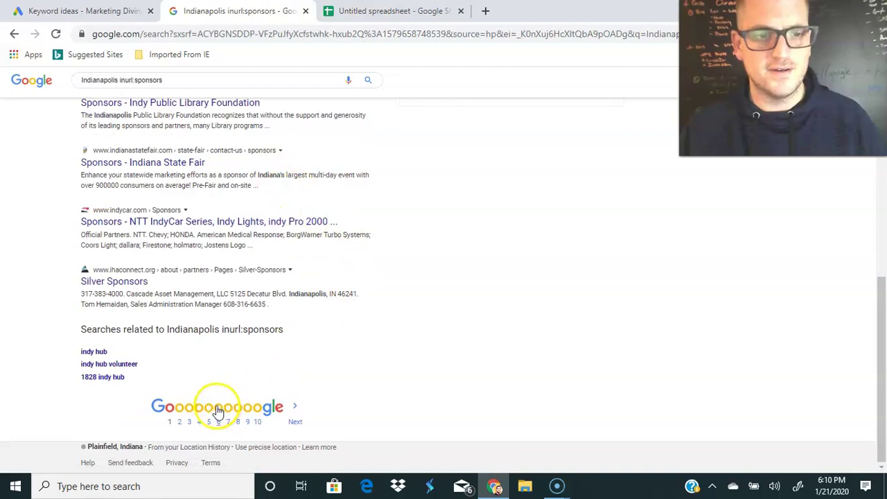
# - Browse the second and third pages of Indianapolis sponsor-page results
pyautogui.click(179, 421)
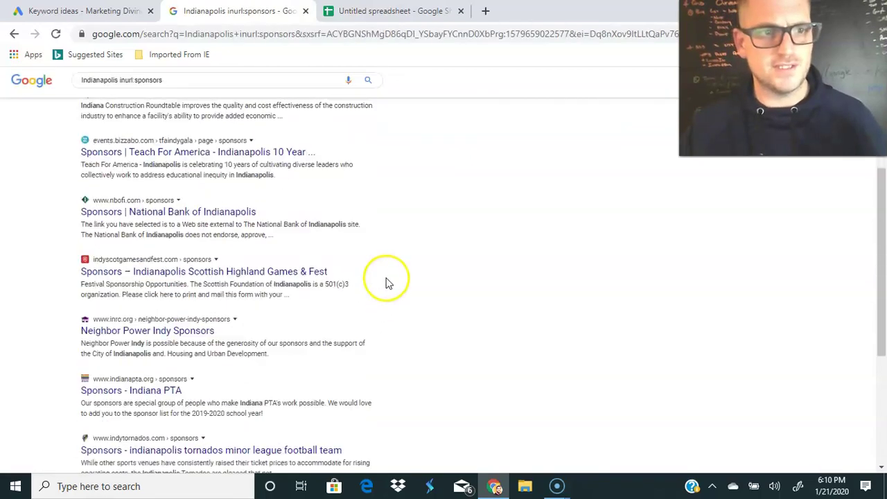
pyautogui.scroll(-4, 297, 232)
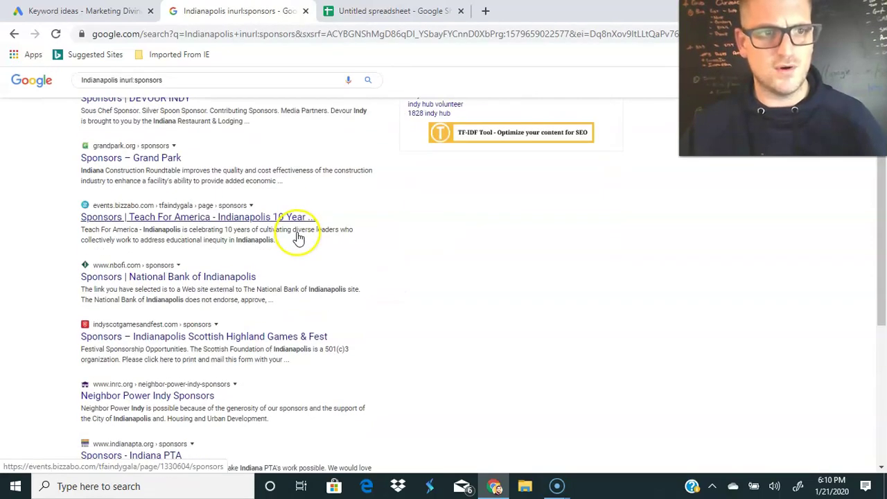
pyautogui.scroll(-1, 305, 292)
pyautogui.scroll(-3, 306, 291)
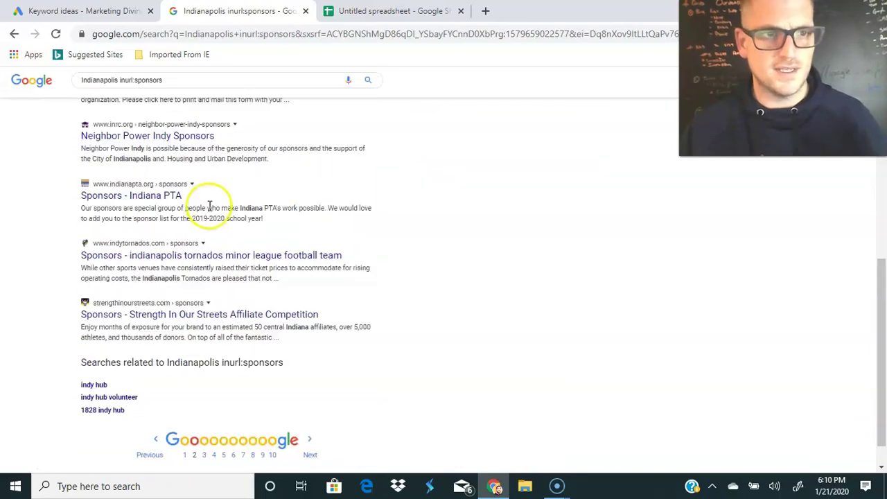
pyautogui.scroll(-1, 201, 416)
pyautogui.click(204, 424)
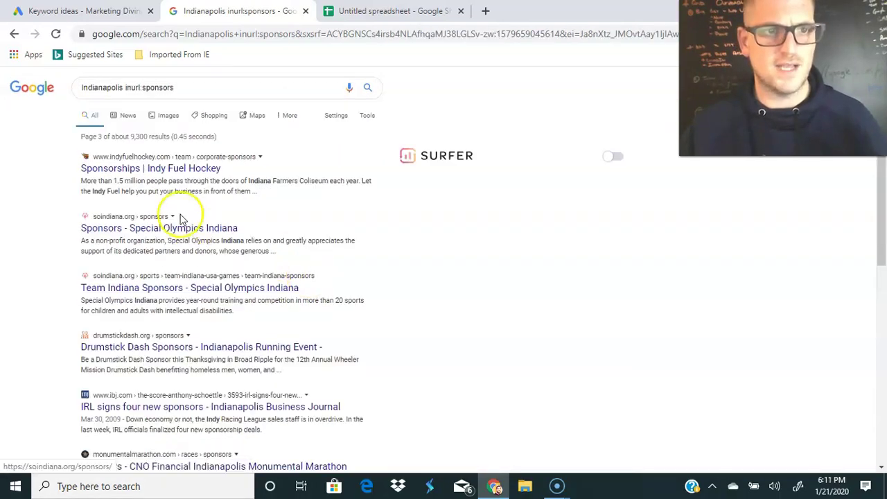
pyautogui.scroll(-1, 275, 232)
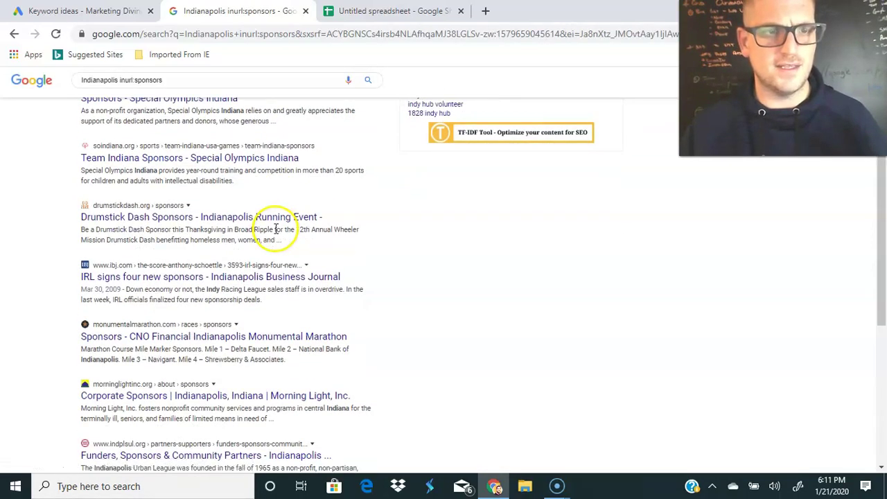
pyautogui.scroll(-2, 400, 212)
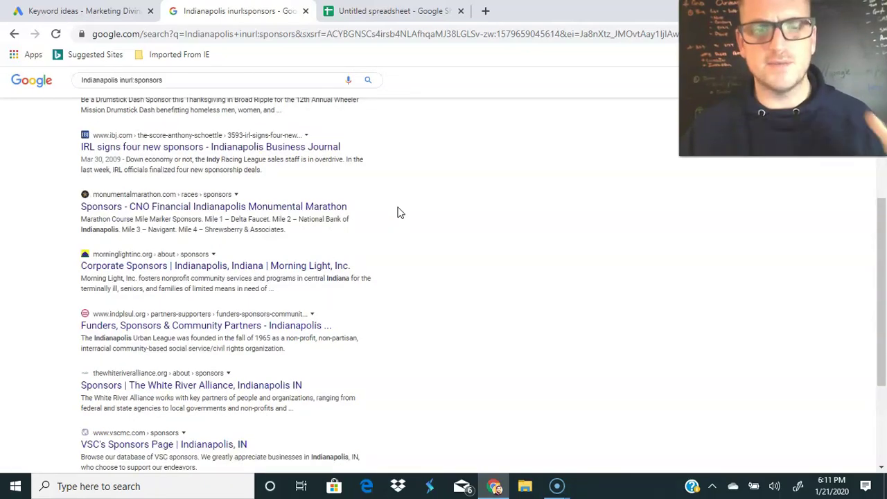
pyautogui.scroll(-2, 400, 212)
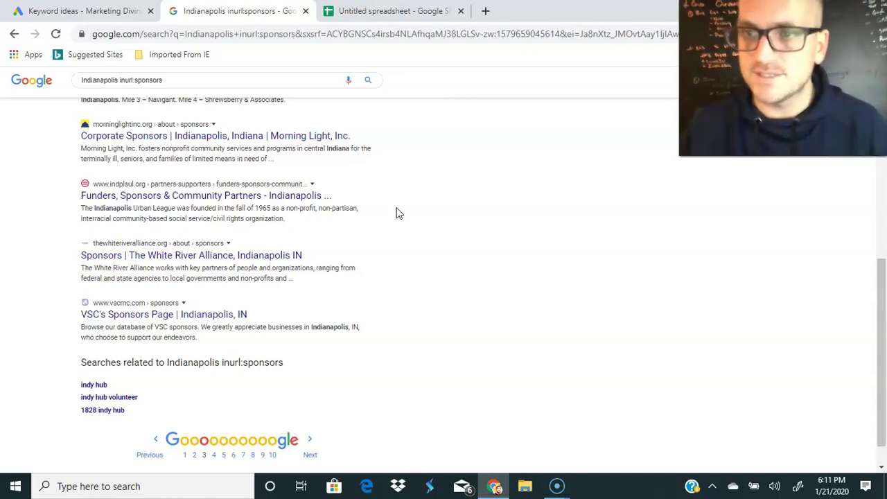
pyautogui.click(30, 462)
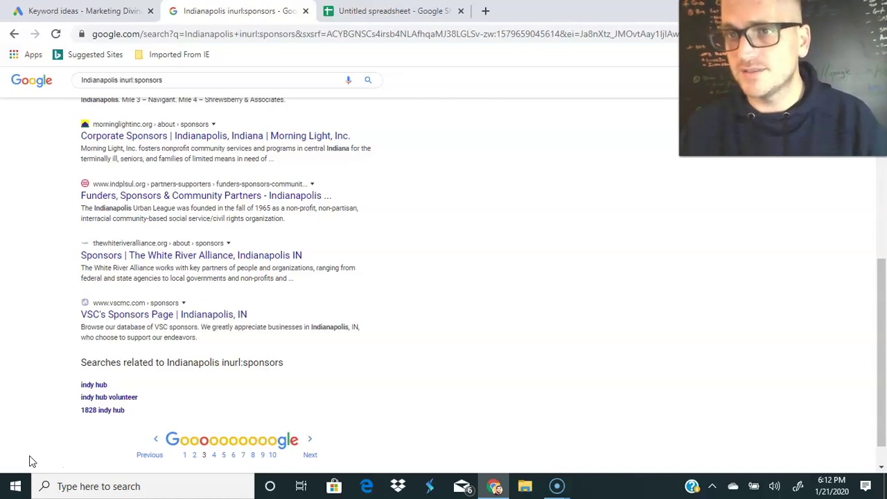
# - Bring up the 'Indianapolis community page' results, topped by WTHR's Indianapolis Community news
pyautogui.click(30, 461)
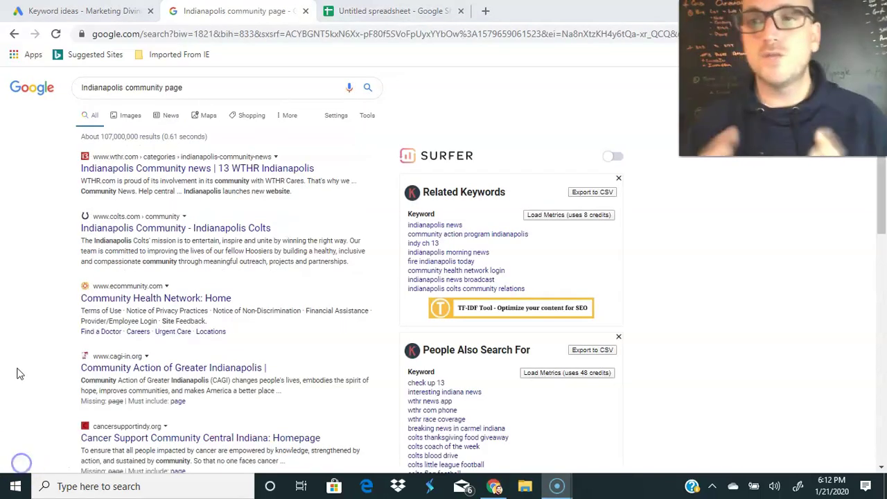